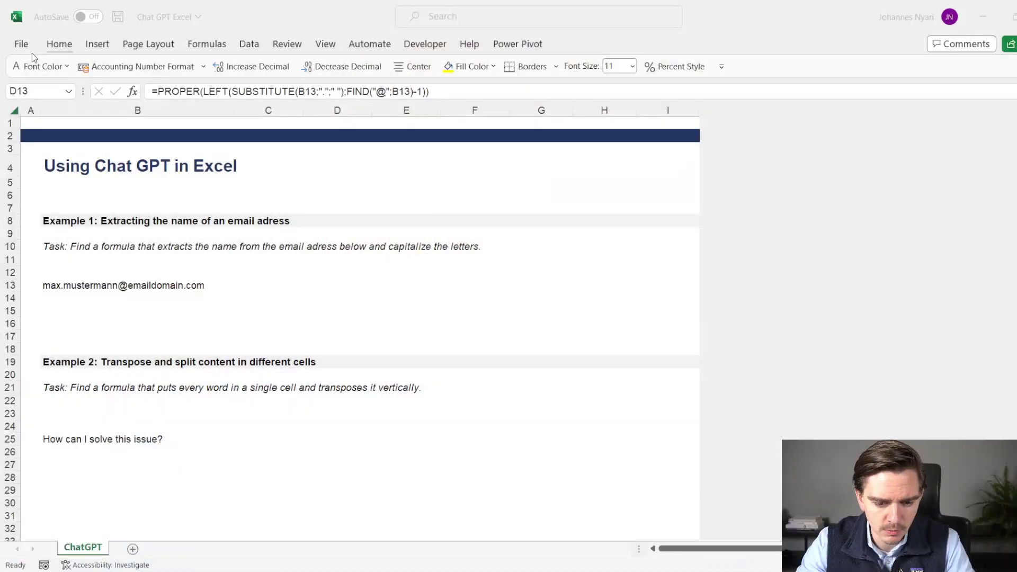
Review the email in B13 and the task in B10, then go to the ChatGPT chat.
{"action": "key", "text": "alt+Tab"}
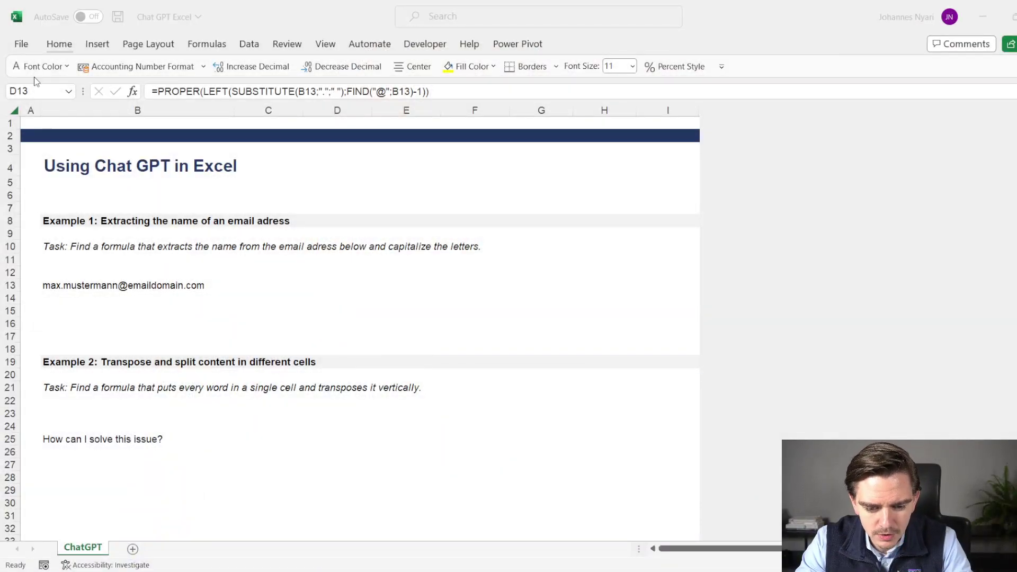
{"action": "left_click", "coordinate": [34, 77]}
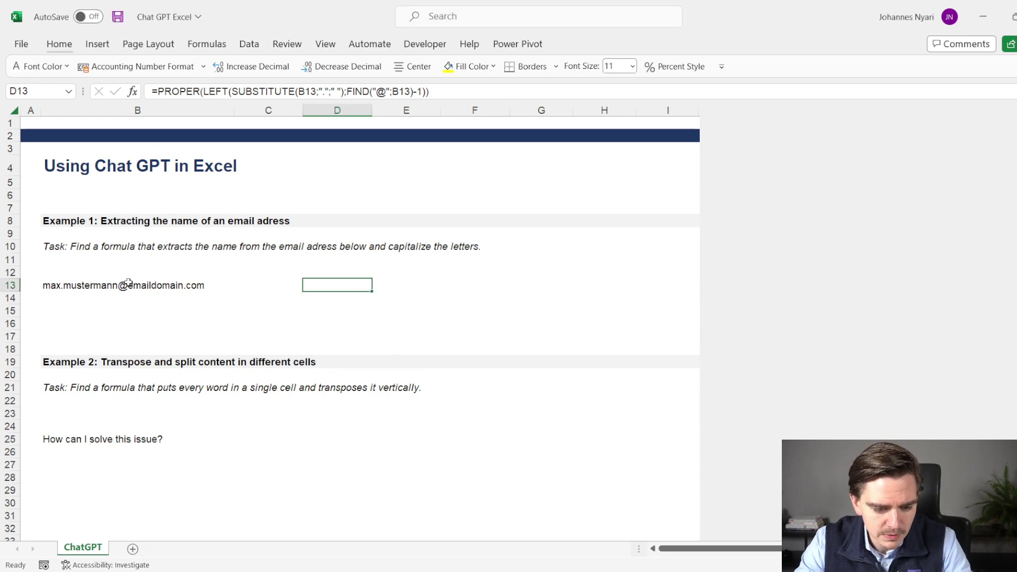
{"action": "left_click", "coordinate": [97, 287]}
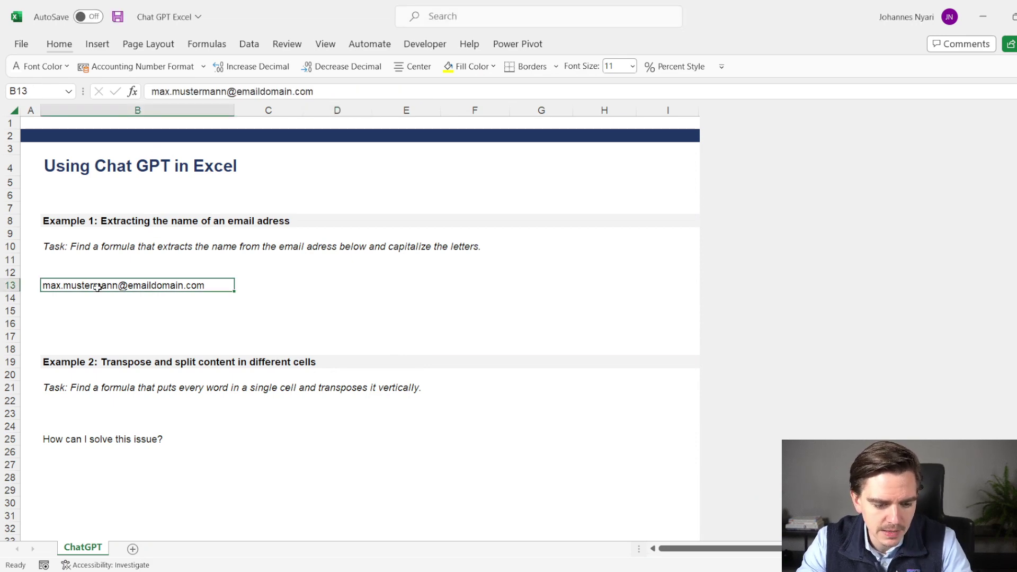
{"action": "key", "text": "Up"}
{"action": "key", "text": "Up"}
{"action": "key", "text": "Up"}
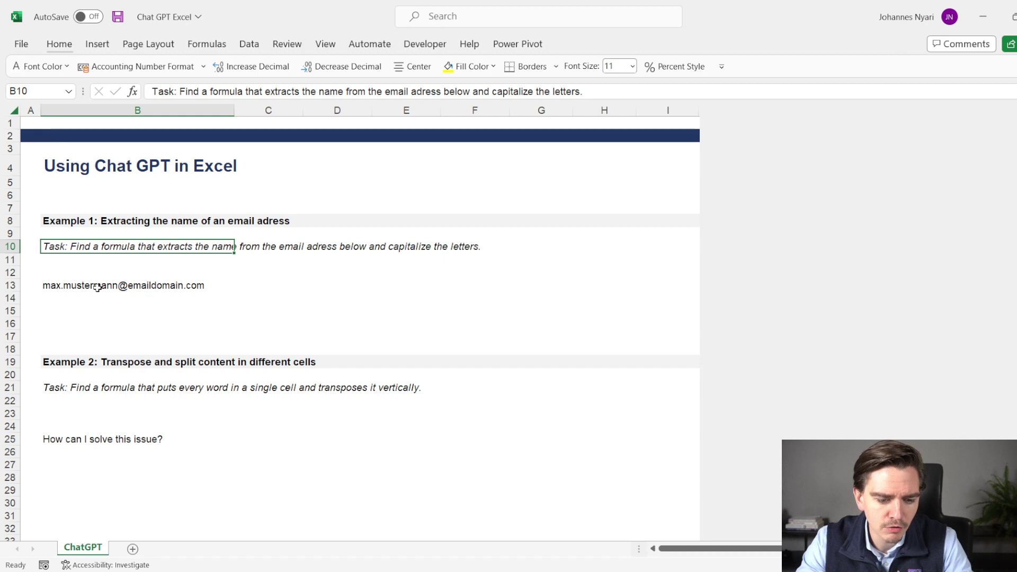
{"action": "key", "text": "Down"}
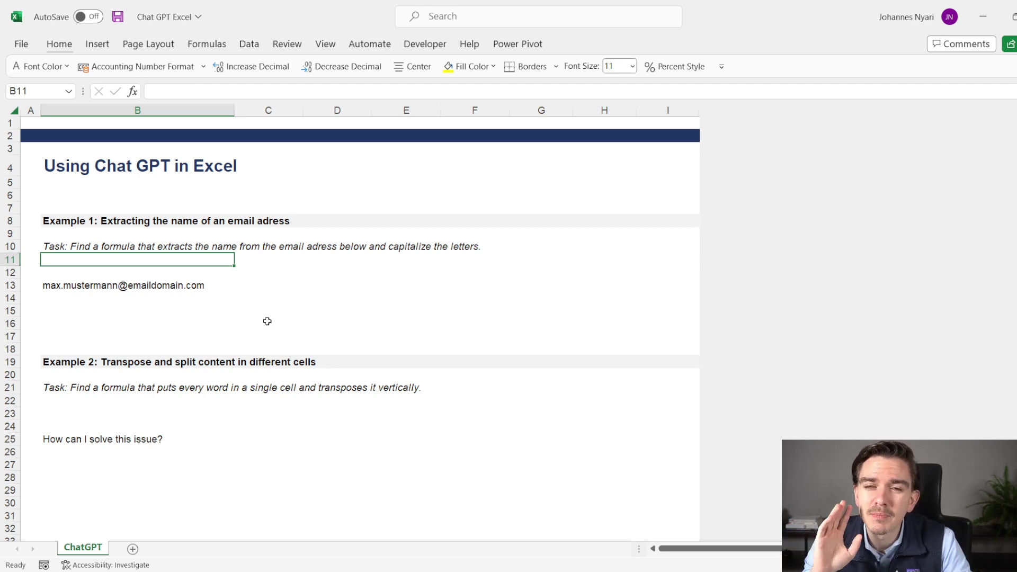
{"action": "key", "text": "alt+Tab"}
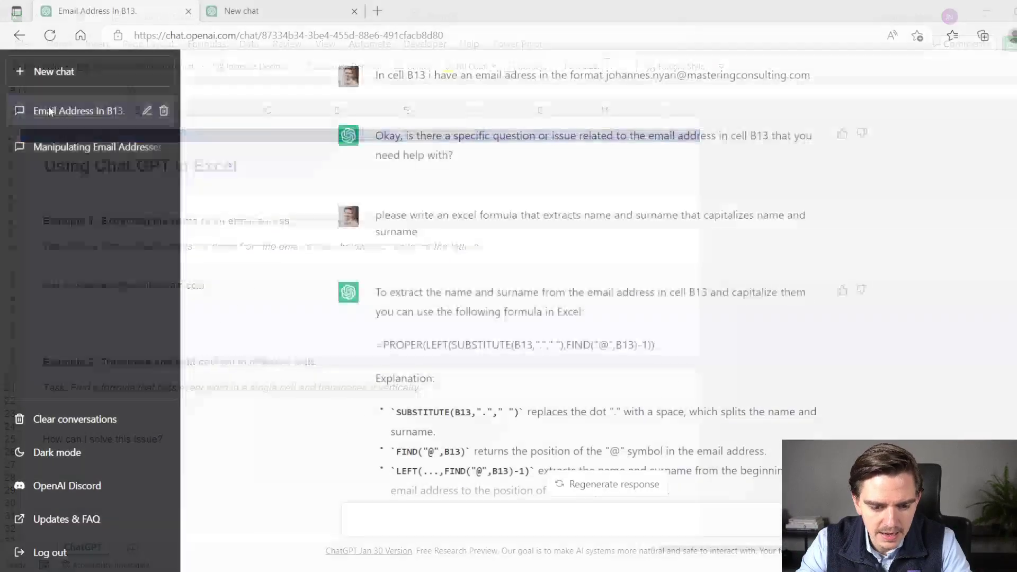
Highlight the B13 email prompt, the capitalising request, the suggested PROPER formula and its explanation.
{"action": "left_click", "coordinate": [498, 303]}
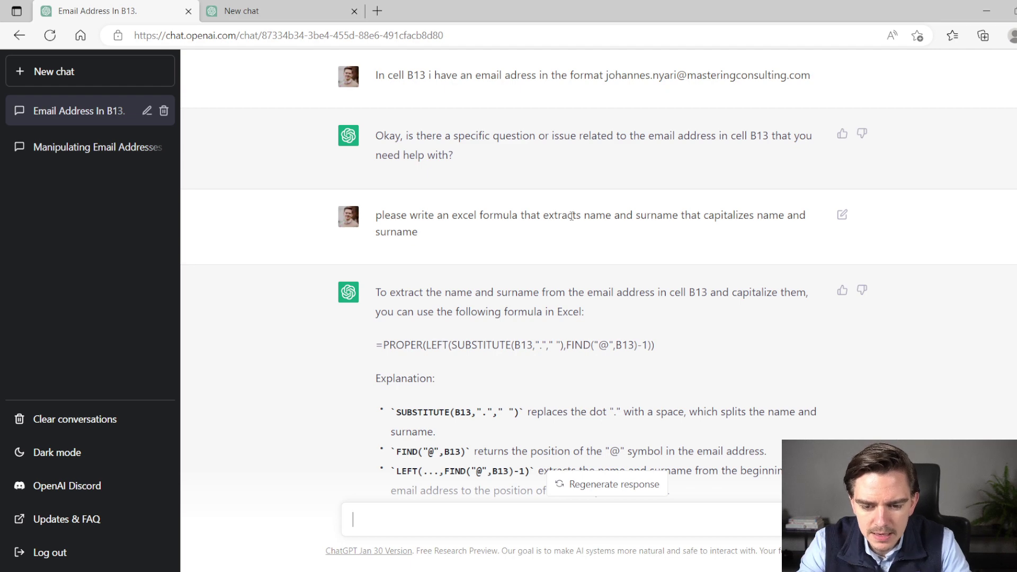
{"action": "left_click_drag", "start_coordinate": [374, 75], "coordinate": [820, 75]}
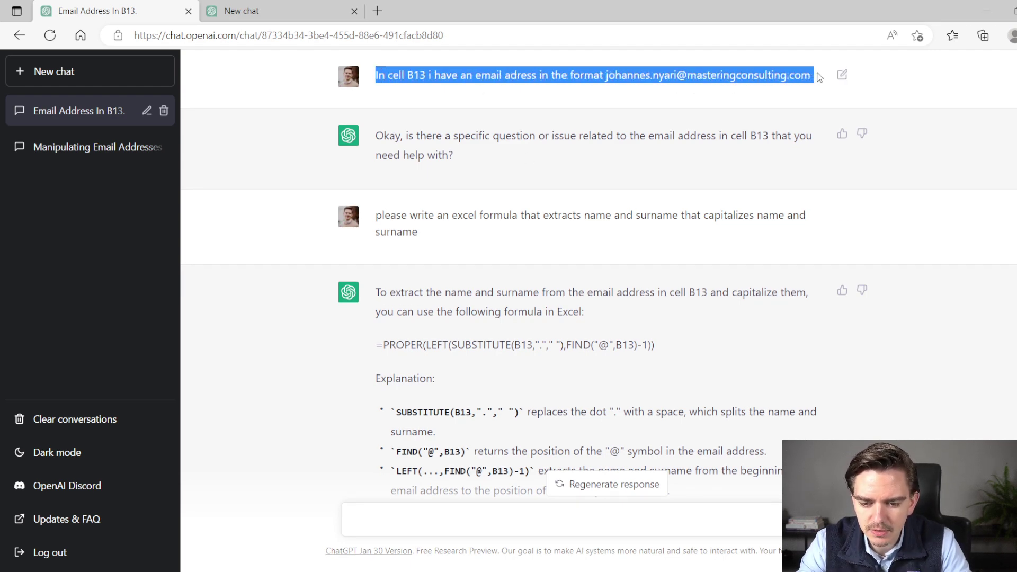
{"action": "left_click_drag", "start_coordinate": [374, 214], "coordinate": [426, 240]}
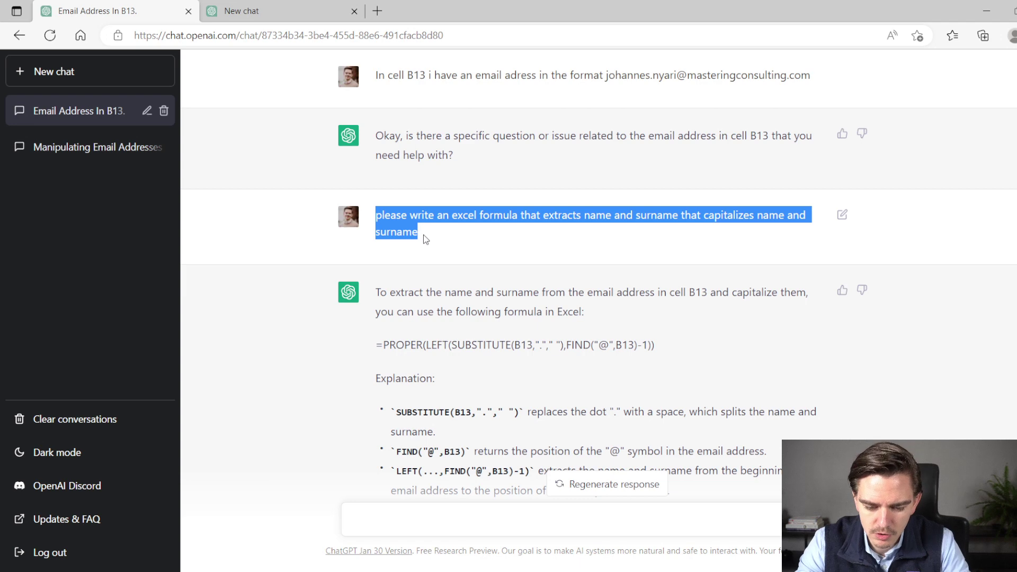
{"action": "left_click_drag", "start_coordinate": [376, 345], "coordinate": [672, 351]}
{"action": "scroll", "coordinate": [592, 382], "scroll_direction": "down", "scroll_amount": 2}
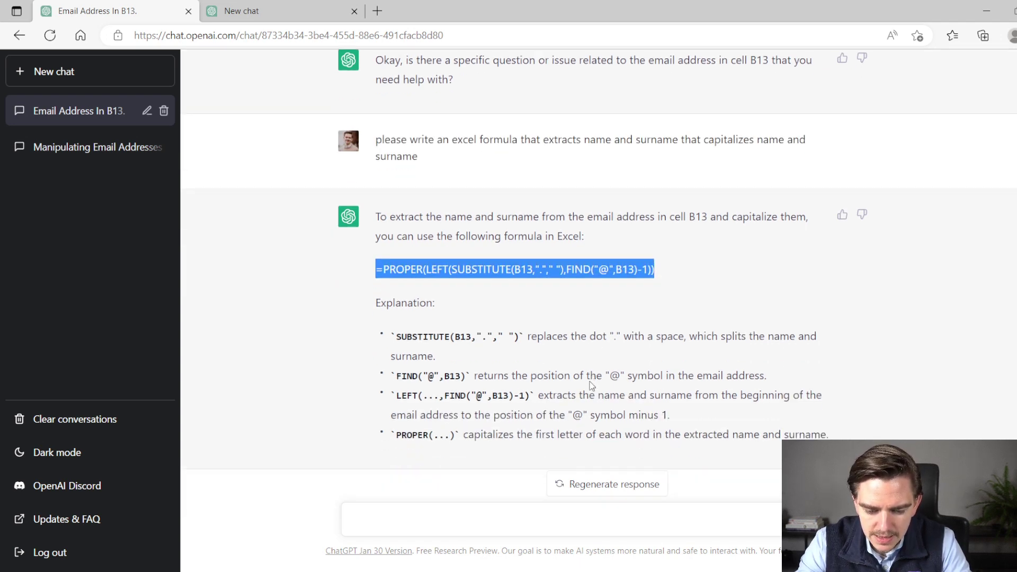
{"action": "left_click_drag", "start_coordinate": [394, 316], "coordinate": [770, 408]}
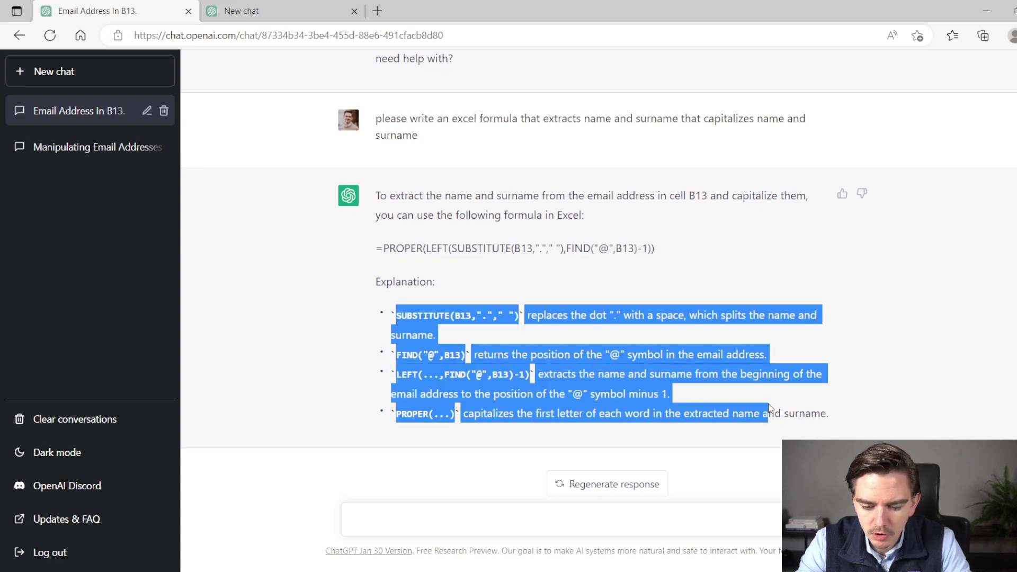
{"action": "left_click", "coordinate": [616, 367]}
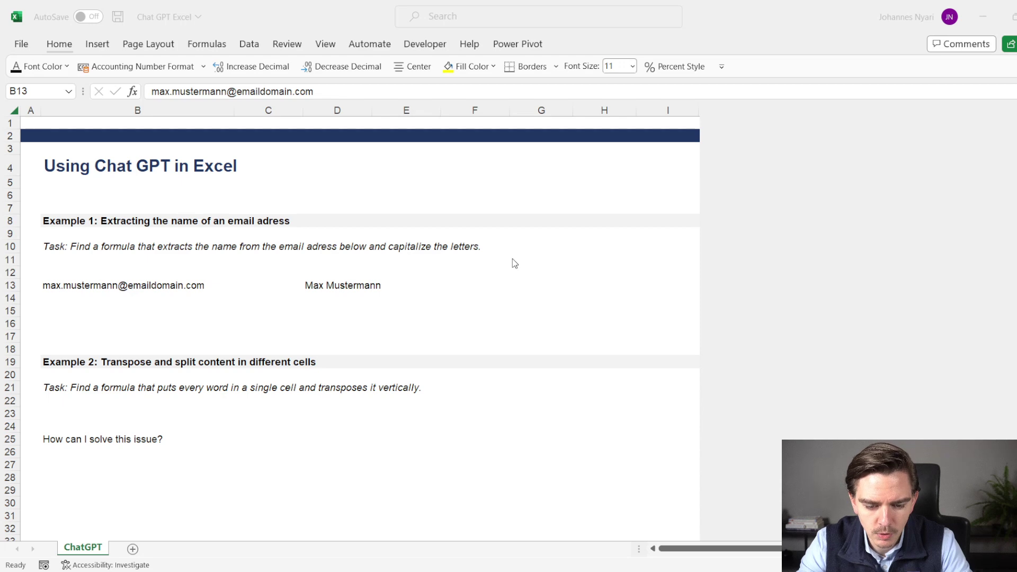
Commit D13's =PROPER(LEFT(SUBSTITUTE(B13;".";" ");FIND("@";B13)-1)) formula so it shows the capitalised name.
{"action": "key", "text": "alt+Tab"}
{"action": "key", "text": "Right"}
{"action": "key", "text": "Right"}
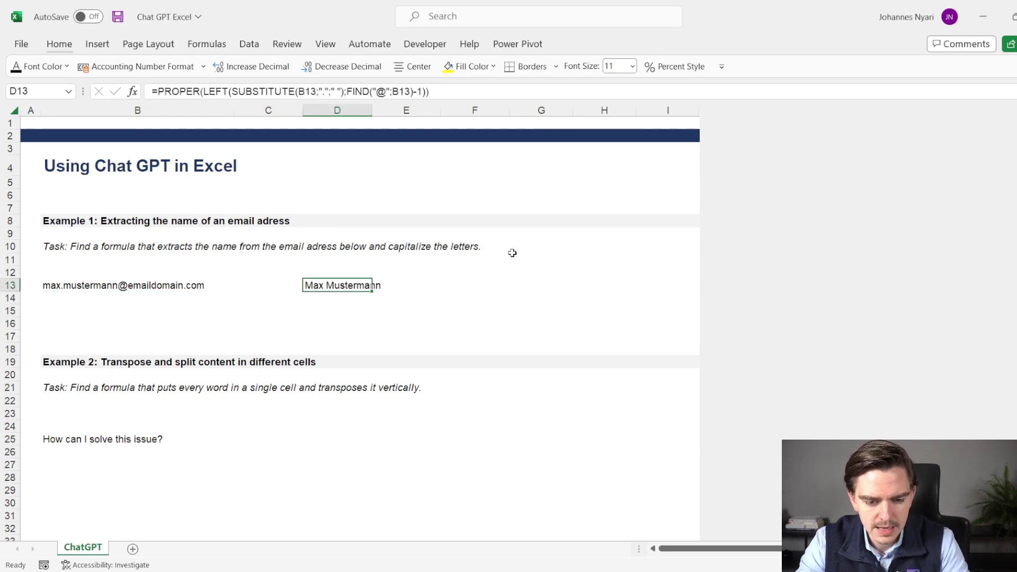
{"action": "left_click", "coordinate": [454, 91]}
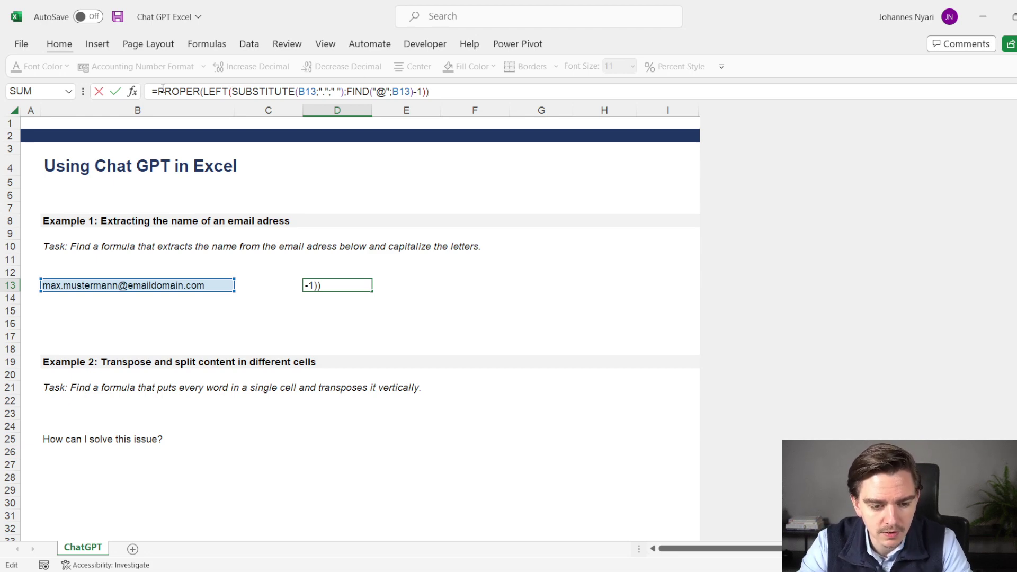
{"action": "left_click_drag", "start_coordinate": [165, 91], "coordinate": [186, 91]}
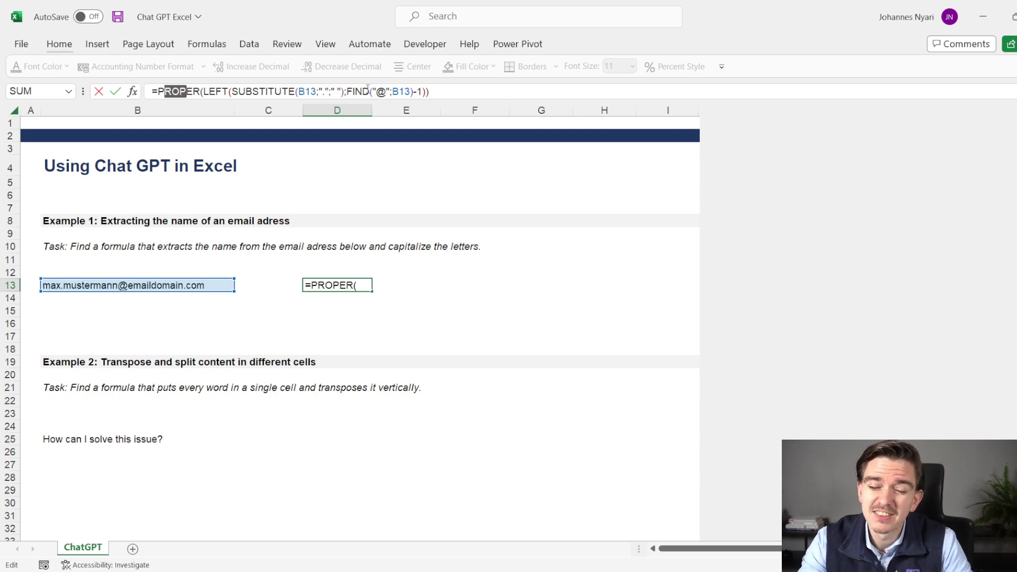
{"action": "key", "text": "ctrl+Return"}
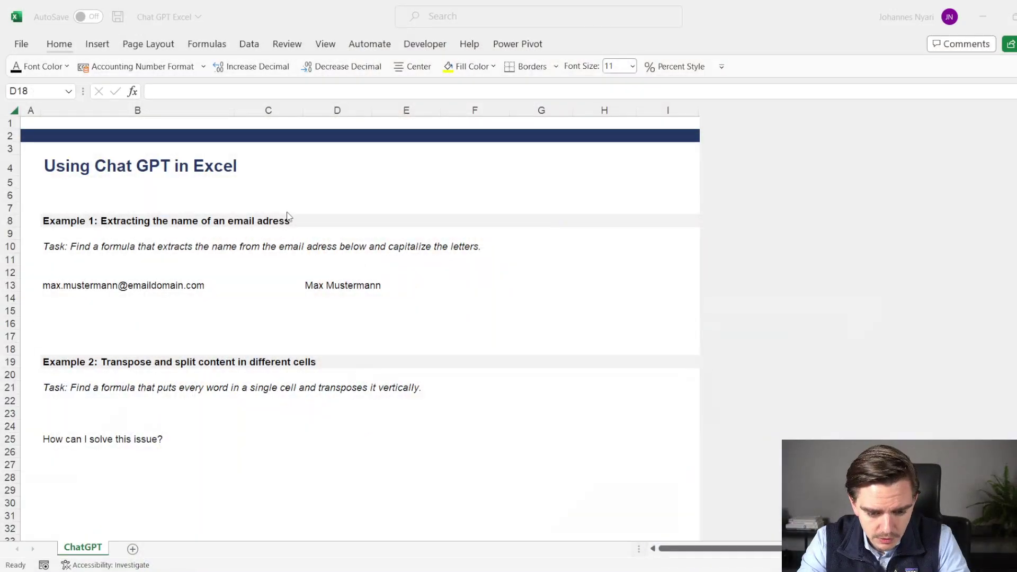
Review the second task's description and the B25 question without changing them.
{"action": "left_click", "coordinate": [60, 402]}
{"action": "key", "text": "Up"}
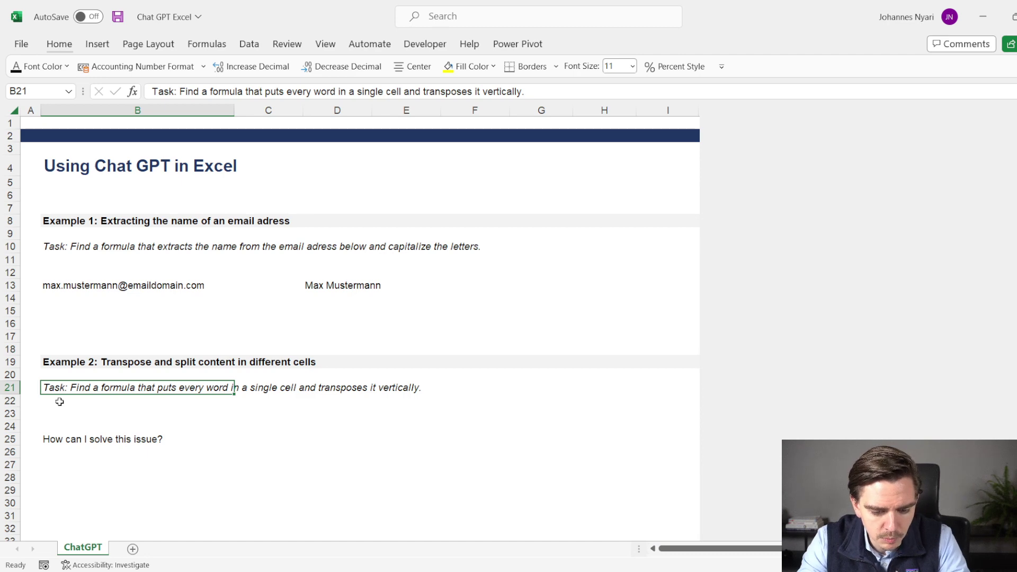
{"action": "left_click", "coordinate": [60, 402]}
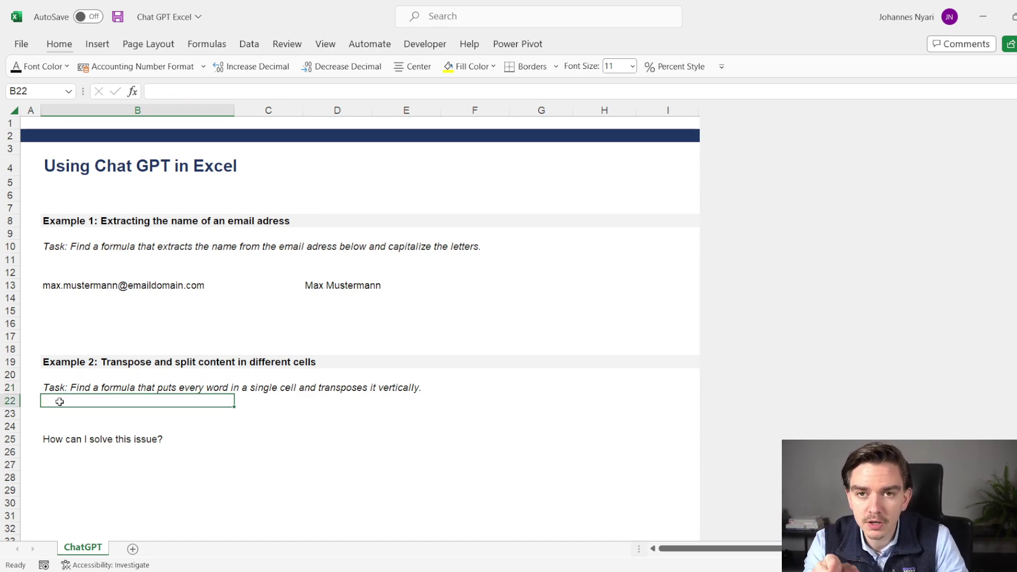
{"action": "key", "text": "Down"}
{"action": "key", "text": "Down"}
{"action": "key", "text": "Down"}
{"action": "key", "text": "F2"}
{"action": "key", "text": "Escape"}
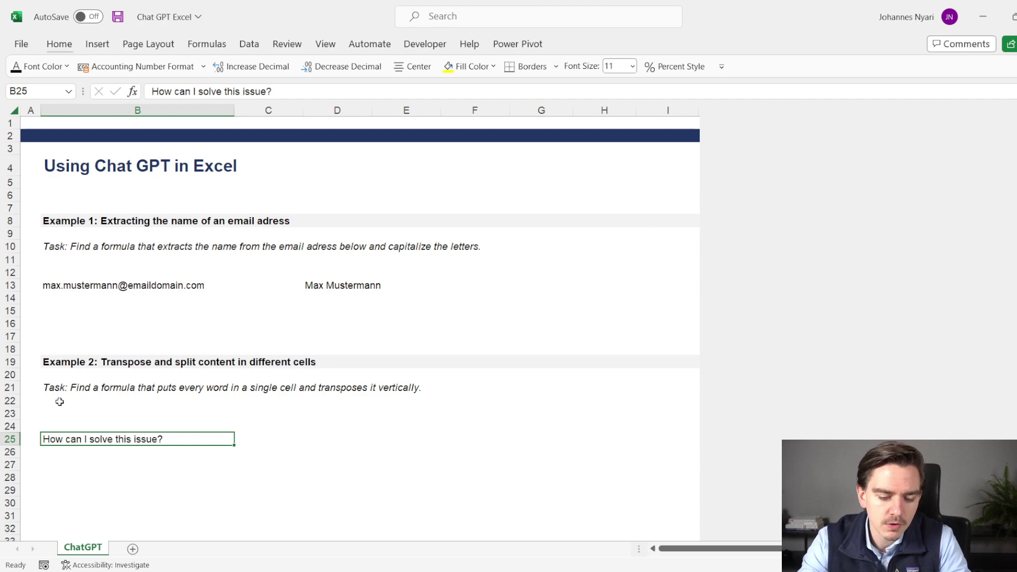
Select C25:C28 beside the sentence and bring up the ChatGPT conversation.
{"action": "key", "text": "Right"}
{"action": "key", "text": "shift+Down"}
{"action": "key", "text": "shift+Down"}
{"action": "key", "text": "shift+Down"}
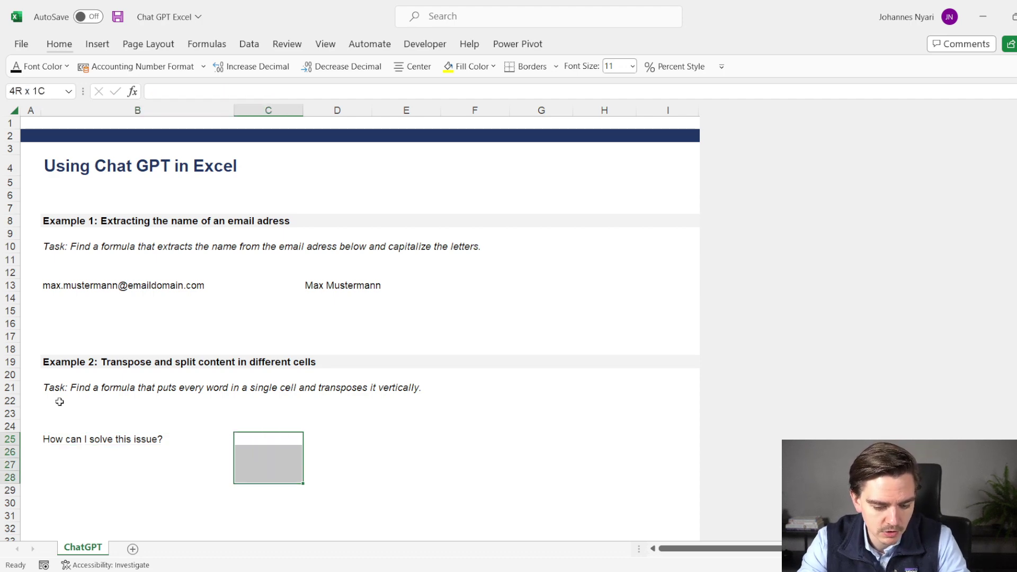
{"action": "key", "text": "alt+Tab"}
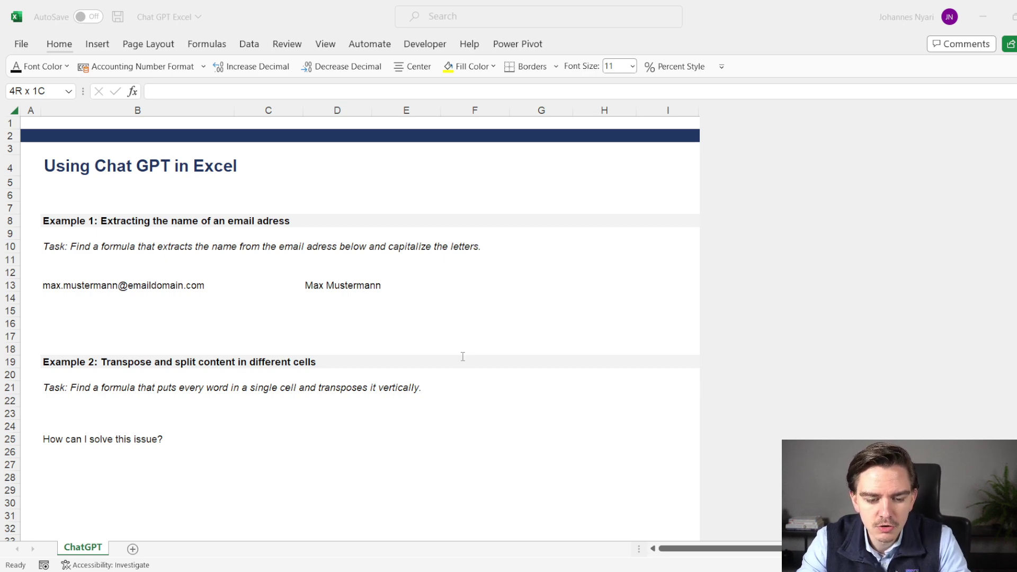
{"action": "key", "text": "alt+Tab"}
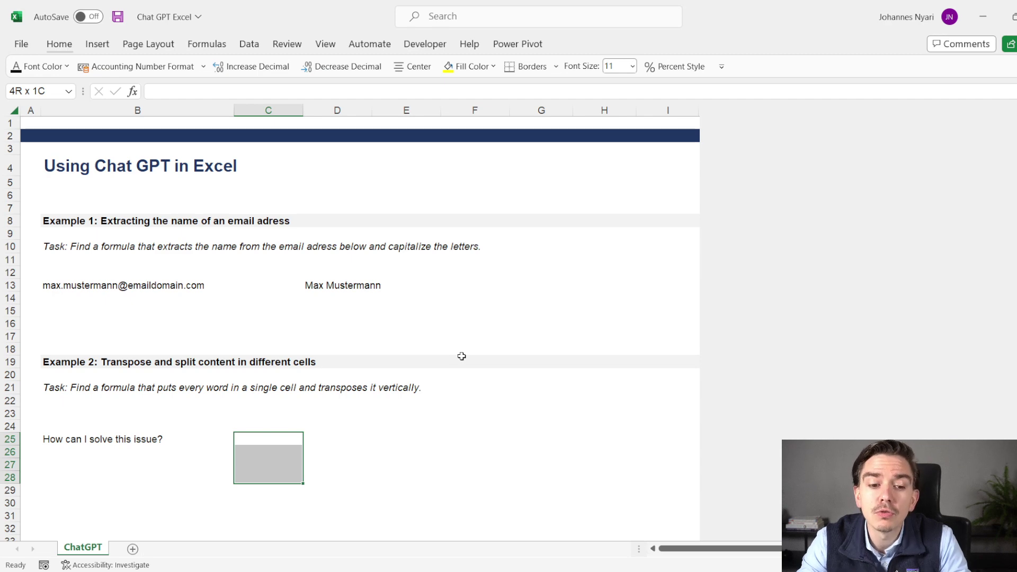
{"action": "key", "text": "alt+Tab"}
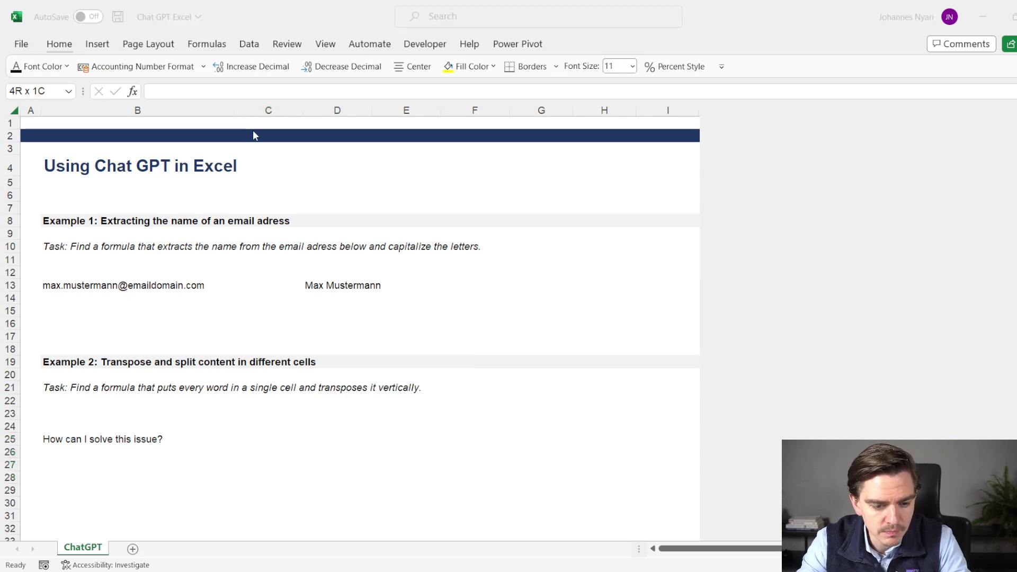
{"action": "key", "text": "alt+Tab"}
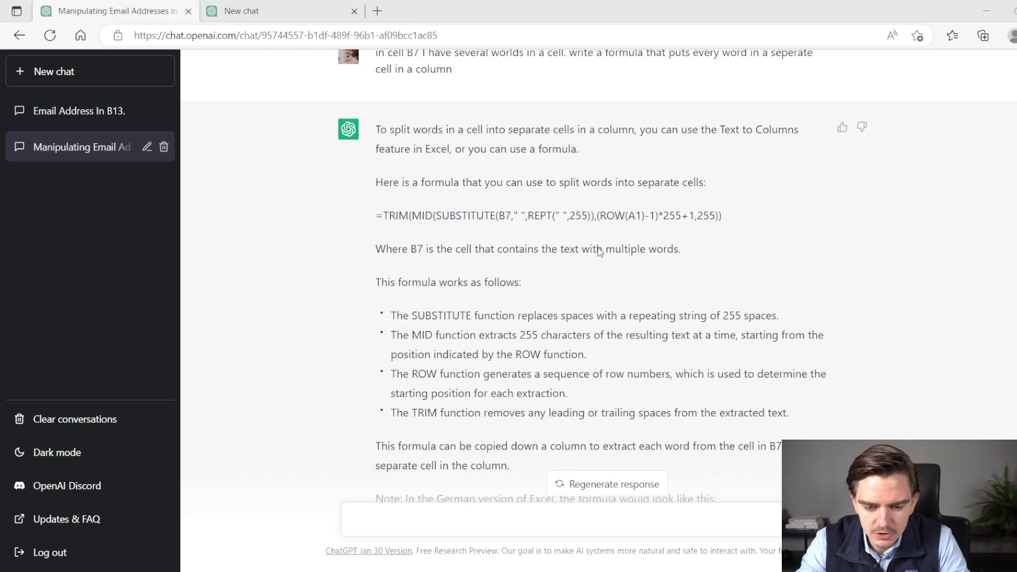
Select ChatGPT's suggested TRIM(MID(SUBSTITUTE…)) word-splitting formula and leave the browser.
{"action": "scroll", "coordinate": [563, 145], "scroll_direction": "up", "scroll_amount": 1}
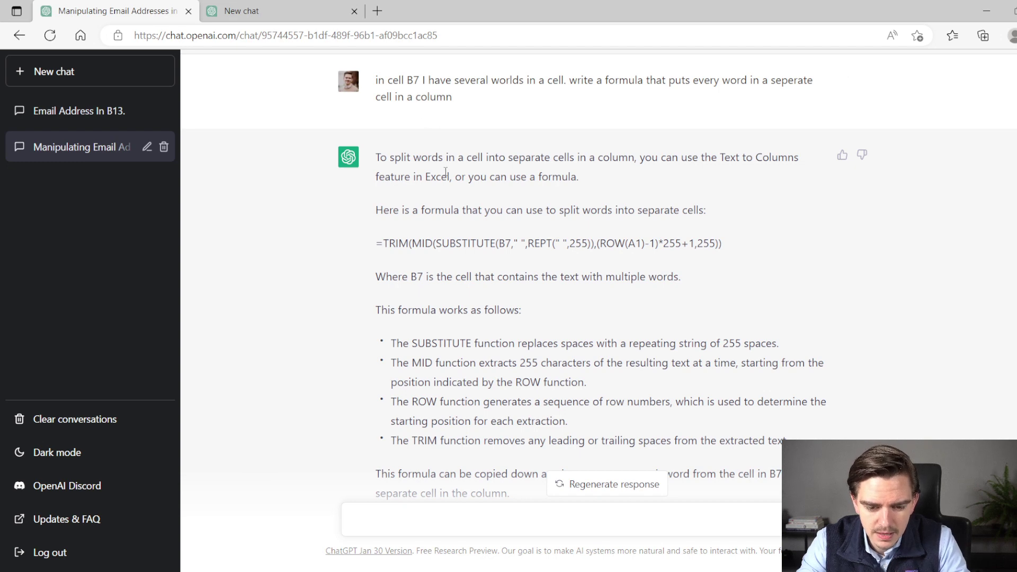
{"action": "left_click_drag", "start_coordinate": [378, 245], "coordinate": [728, 237]}
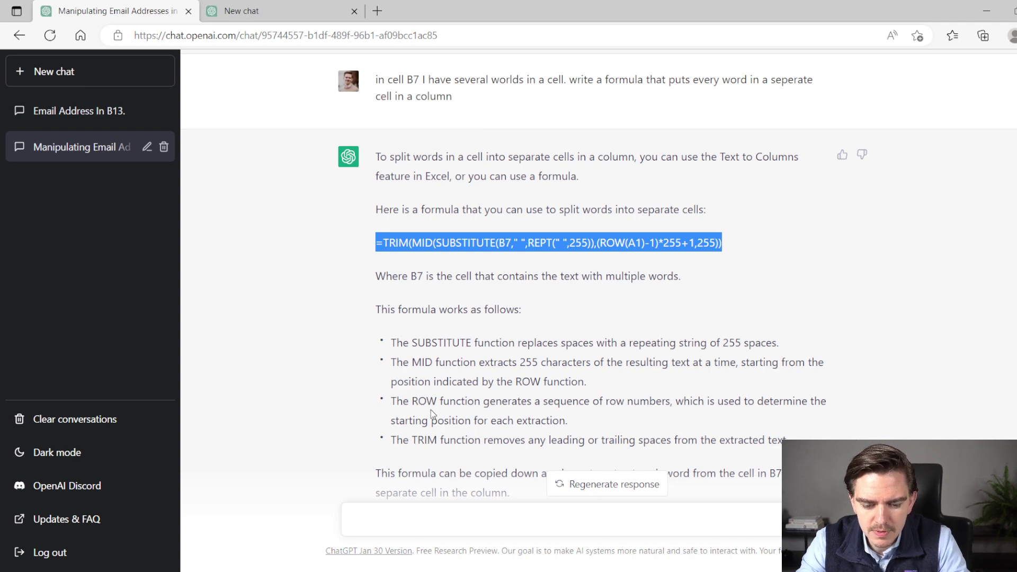
{"action": "key", "text": "alt+Tab"}
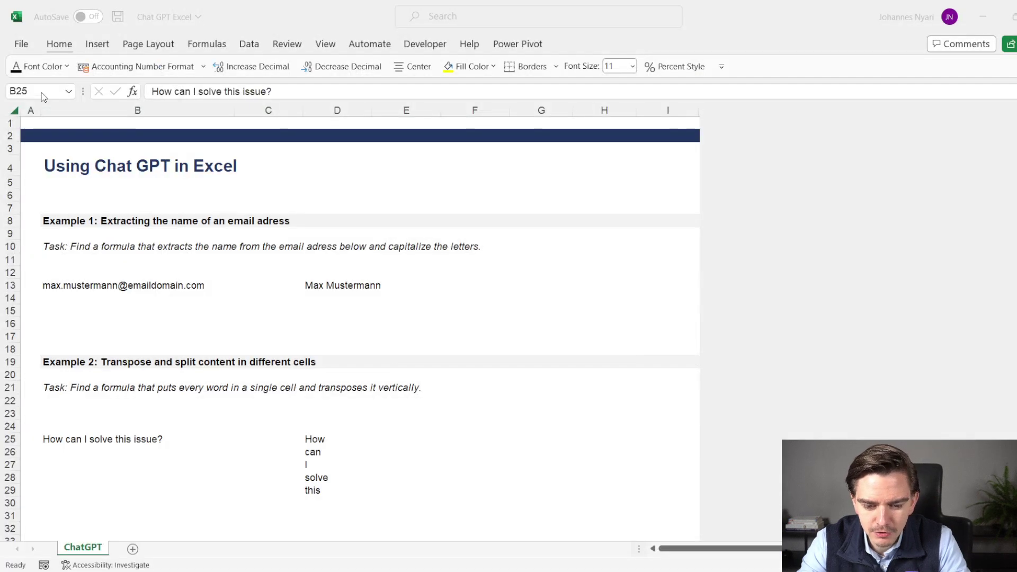
Open D25's word-splitting formula and leave it unchanged.
{"action": "key", "text": "alt+Tab"}
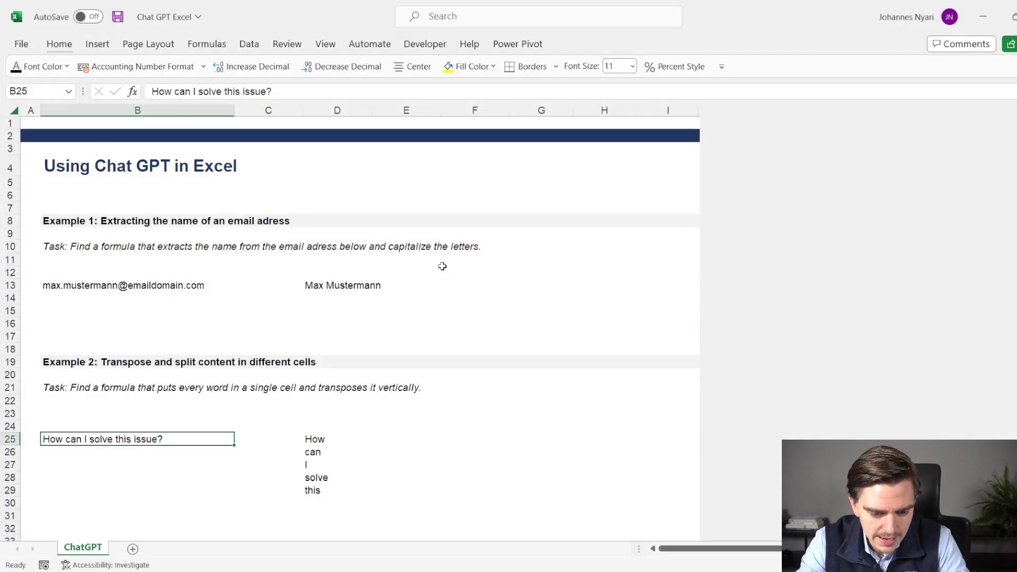
{"action": "key", "text": "Right"}
{"action": "key", "text": "Right"}
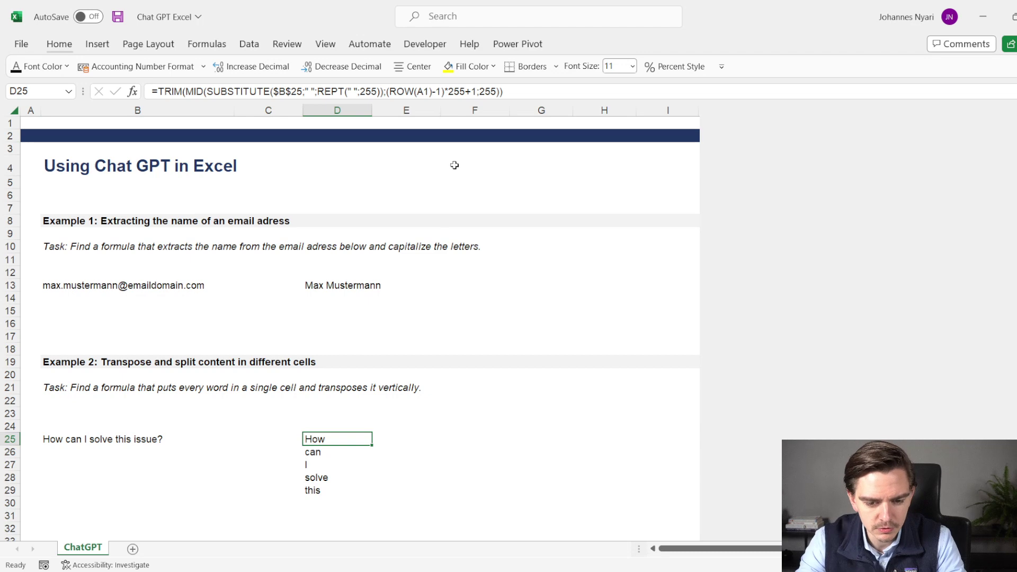
{"action": "left_click", "coordinate": [513, 94]}
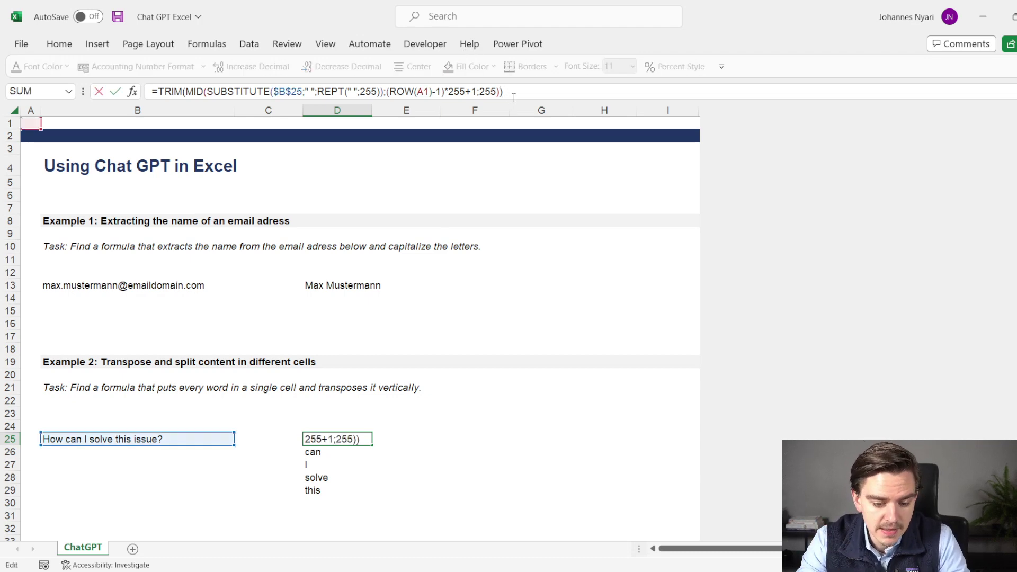
{"action": "key", "text": "Escape"}
{"action": "left_click", "coordinate": [513, 97]}
{"action": "key", "text": "Escape"}
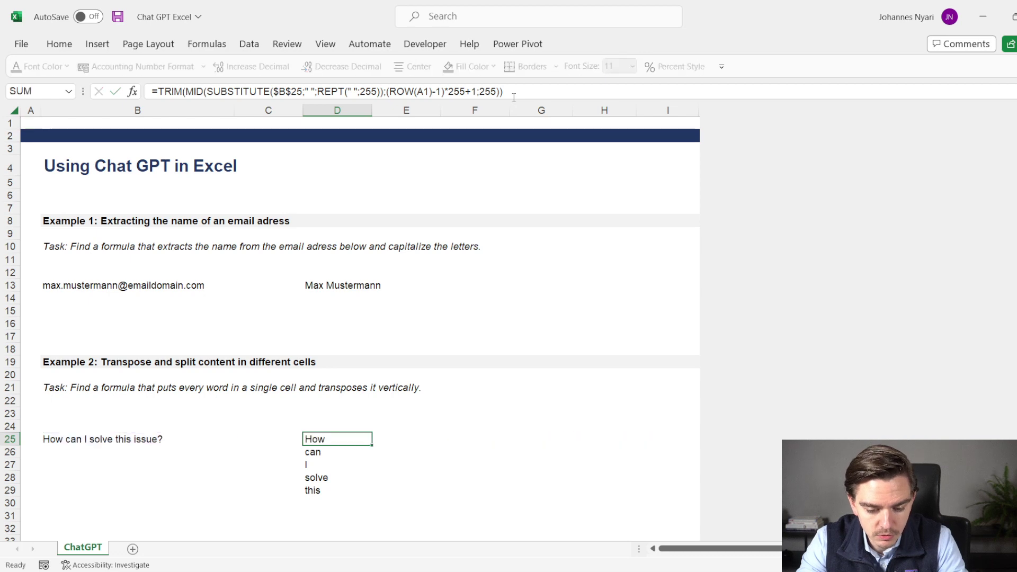
Copy the TRIM(MID(SUBSTITUTE($B$25…))) formula down into D30 so it shows 'issue?'.
{"action": "key", "text": "ctrl+c"}
{"action": "key", "text": "Escape"}
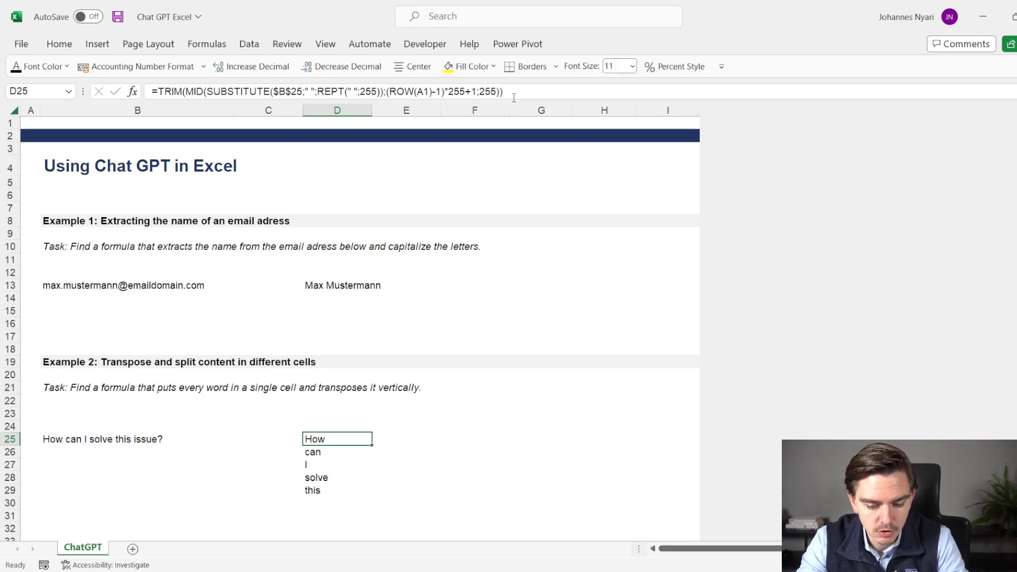
{"action": "key", "text": "shift+Down"}
{"action": "key", "text": "shift+Down"}
{"action": "key", "text": "shift+Down"}
{"action": "key", "text": "shift+Down"}
{"action": "key", "text": "Down"}
{"action": "key", "text": "Down"}
{"action": "key", "text": "Down"}
{"action": "key", "text": "Down"}
{"action": "key", "text": "ctrl+c"}
{"action": "key", "text": "Down"}
{"action": "key", "text": "Return"}
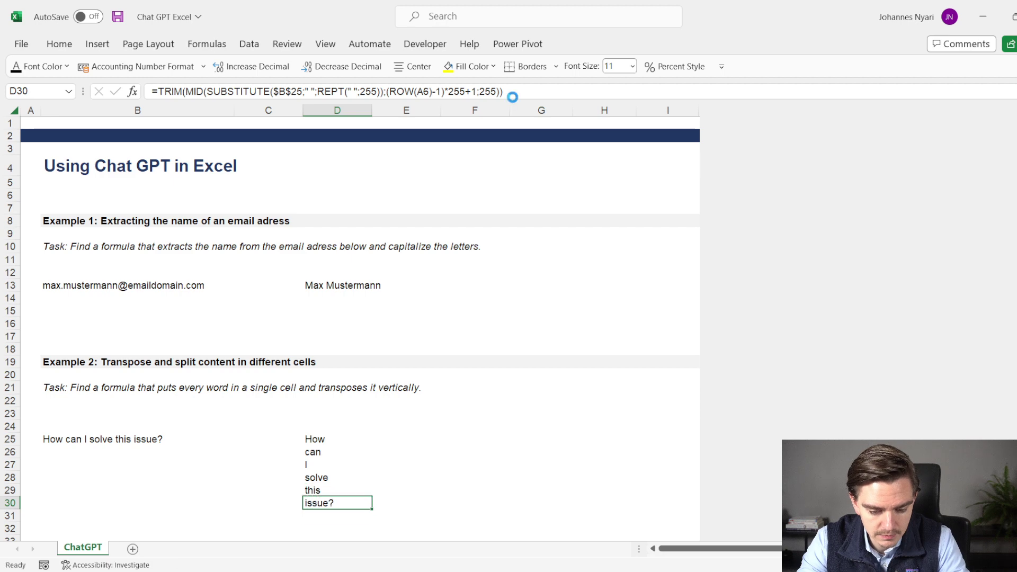
Step through D25's formula in the formula bar and confirm it unchanged.
{"action": "key", "text": "Up"}
{"action": "key", "text": "Up"}
{"action": "key", "text": "Up"}
{"action": "key", "text": "Up"}
{"action": "key", "text": "Up"}
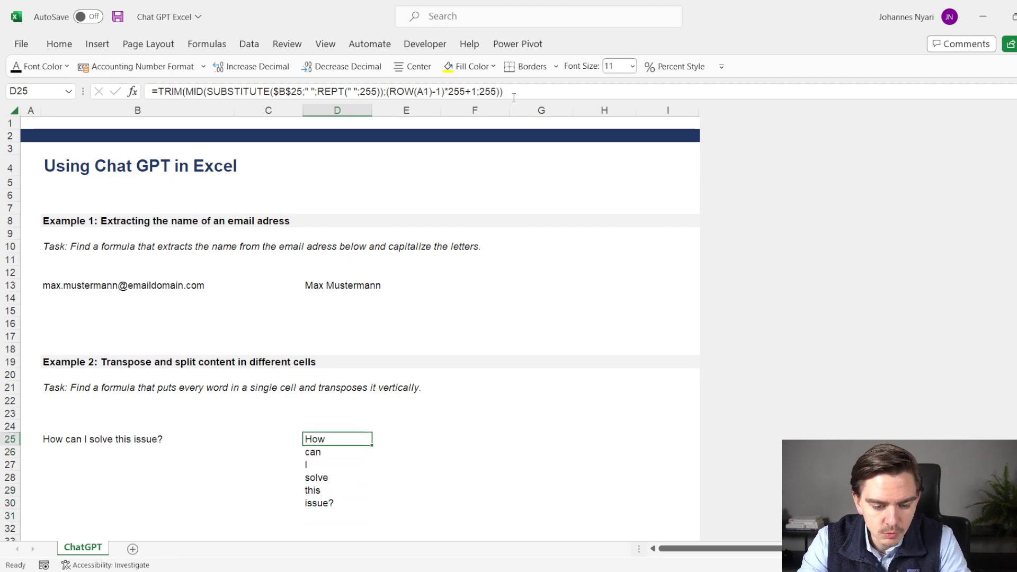
{"action": "left_click", "coordinate": [165, 92]}
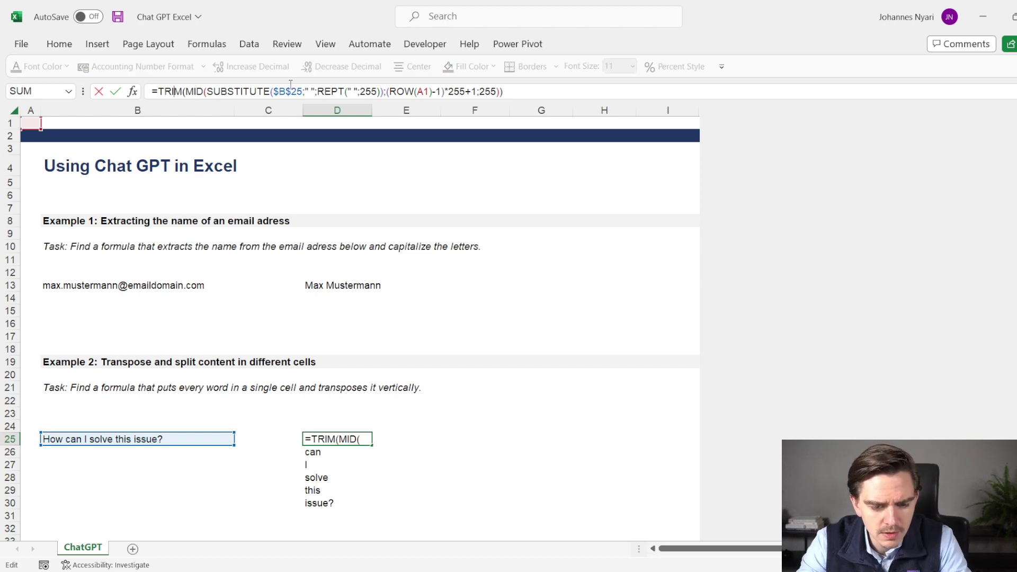
{"action": "key", "text": "Right"}
{"action": "key", "text": "Right"}
{"action": "key", "text": "Right"}
{"action": "key", "text": "Right"}
{"action": "key", "text": "Right"}
{"action": "key", "text": "Right"}
{"action": "key", "text": "Right"}
{"action": "key", "text": "Right"}
{"action": "key", "text": "Right"}
{"action": "key", "text": "Right"}
{"action": "key", "text": "Right"}
{"action": "key", "text": "Right"}
{"action": "key", "text": "Right"}
{"action": "key", "text": "Right"}
{"action": "key", "text": "Right"}
{"action": "key", "text": "Right"}
{"action": "key", "text": "Right"}
{"action": "key", "text": "Right"}
{"action": "key", "text": "Right"}
{"action": "key", "text": "Right"}
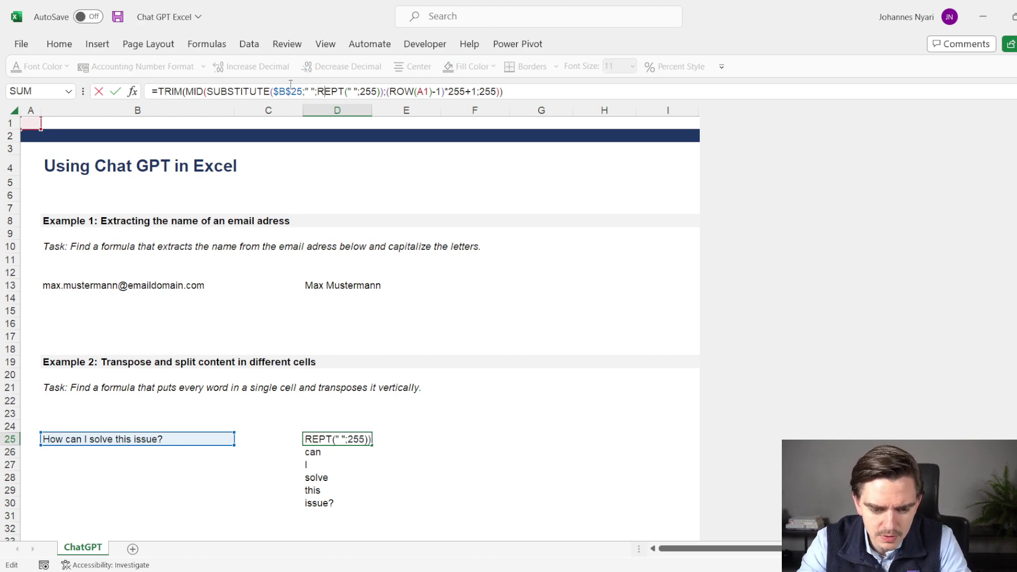
{"action": "key", "text": "Right"}
{"action": "key", "text": "Right"}
{"action": "key", "text": "Right"}
{"action": "key", "text": "Right"}
{"action": "key", "text": "Right"}
{"action": "key", "text": "Right"}
{"action": "key", "text": "Right"}
{"action": "key", "text": "Right"}
{"action": "key", "text": "Right"}
{"action": "key", "text": "Right"}
{"action": "key", "text": "Right"}
{"action": "key", "text": "Right"}
{"action": "key", "text": "Return"}
{"action": "key", "text": "Up"}
{"action": "key", "text": "alt+Tab"}
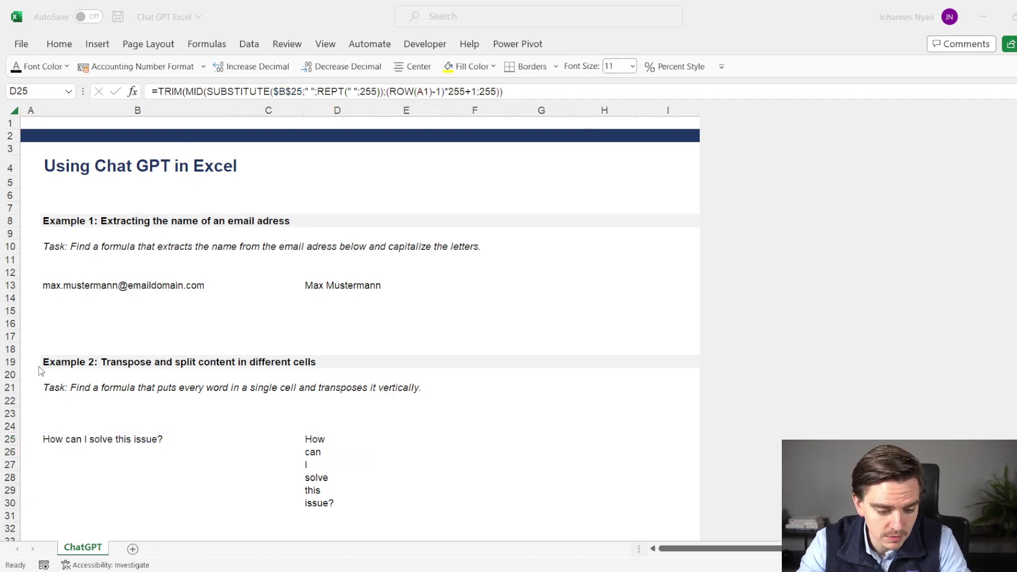